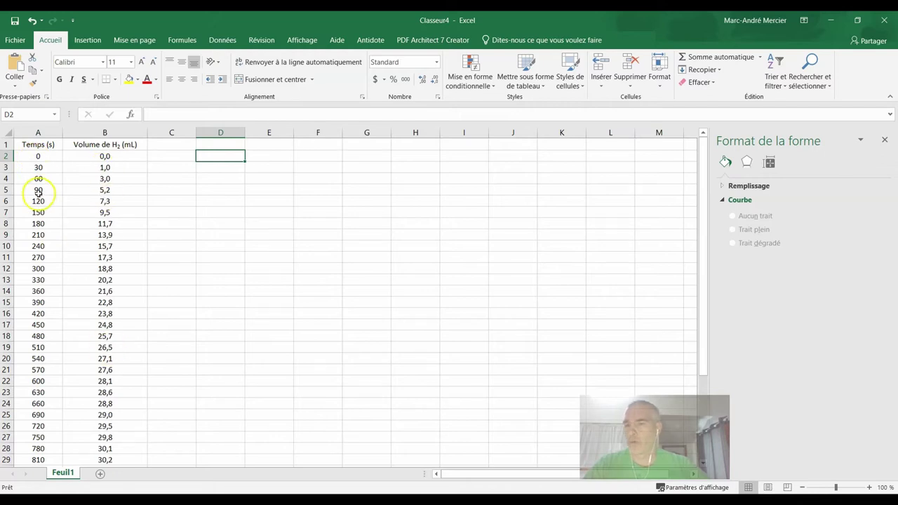
Select the time and volume data in A2:B39 and insert a markers-only scatter chart
{"action": "mouse_move", "coordinate": [59, 156]}
{"action": "left_mouse_down"}
{"action": "mouse_move", "coordinate": [106, 181]}
{"action": "mouse_move", "coordinate": [88, 486]}
{"action": "left_mouse_up"}
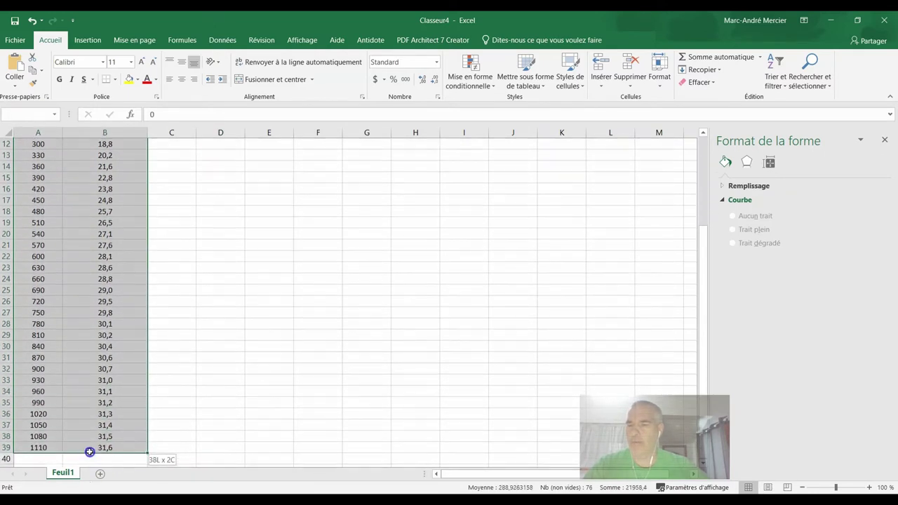
{"action": "left_click_drag", "start_coordinate": [88, 486], "coordinate": [88, 452]}
{"action": "left_click", "coordinate": [89, 42]}
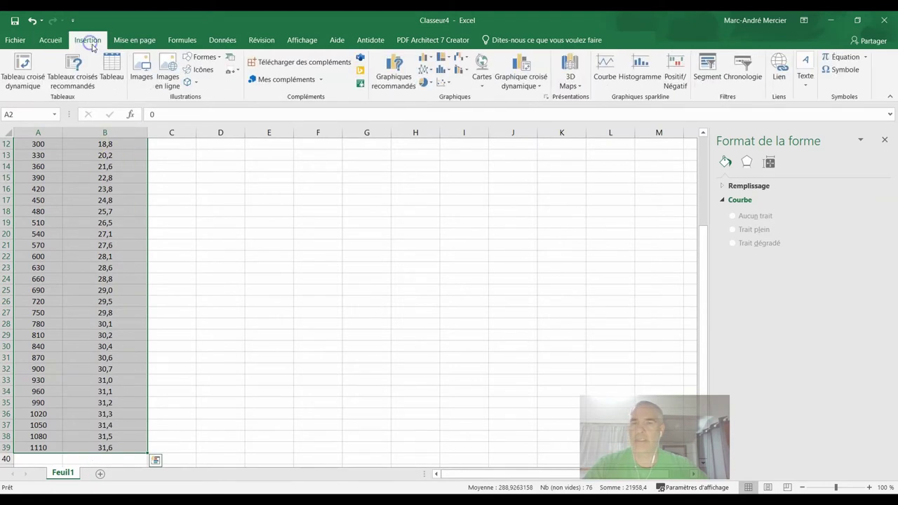
{"action": "left_click", "coordinate": [445, 83]}
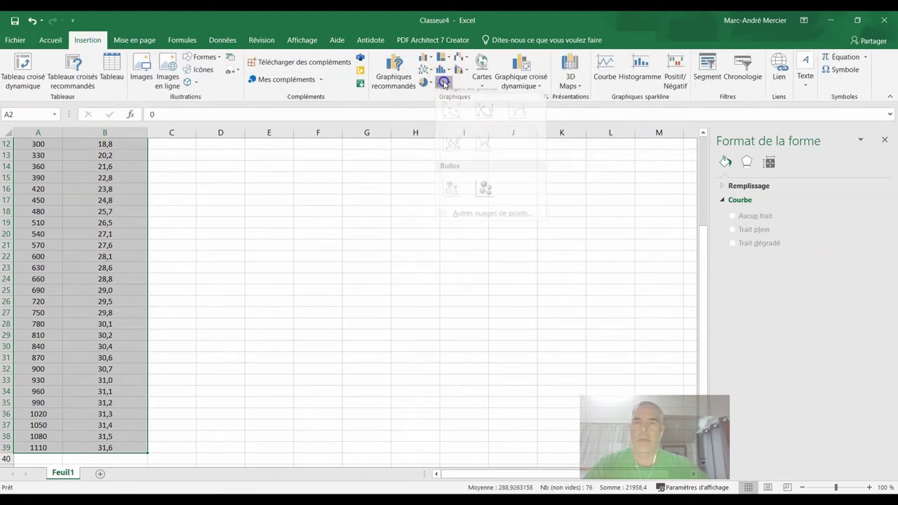
{"action": "left_click", "coordinate": [453, 120]}
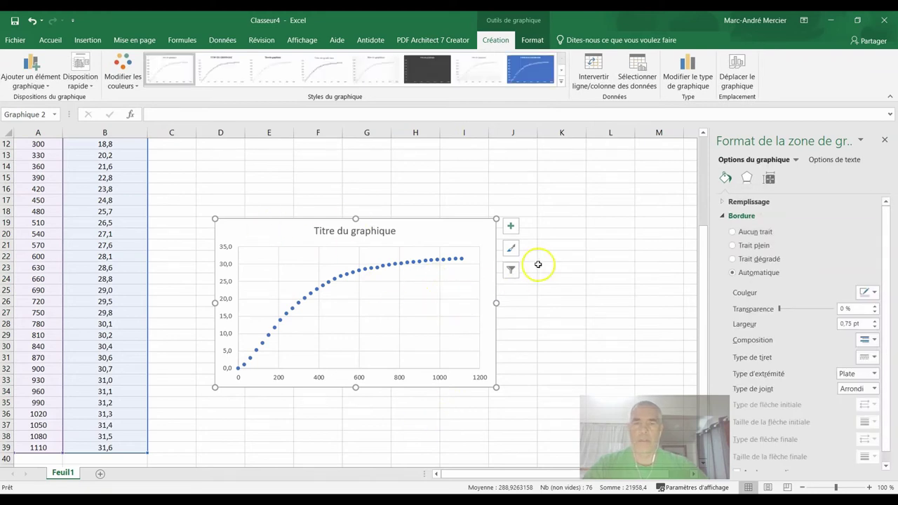
{"action": "left_click", "coordinate": [610, 256]}
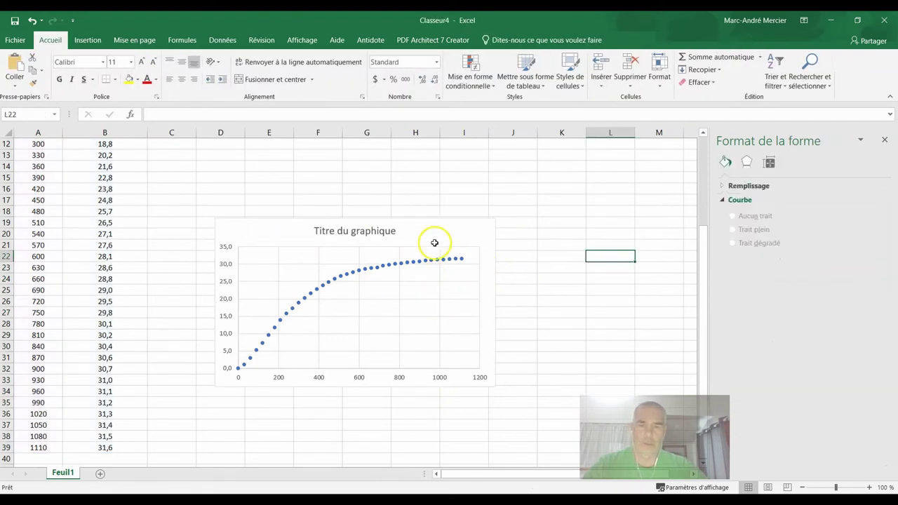
{"action": "left_click", "coordinate": [440, 235]}
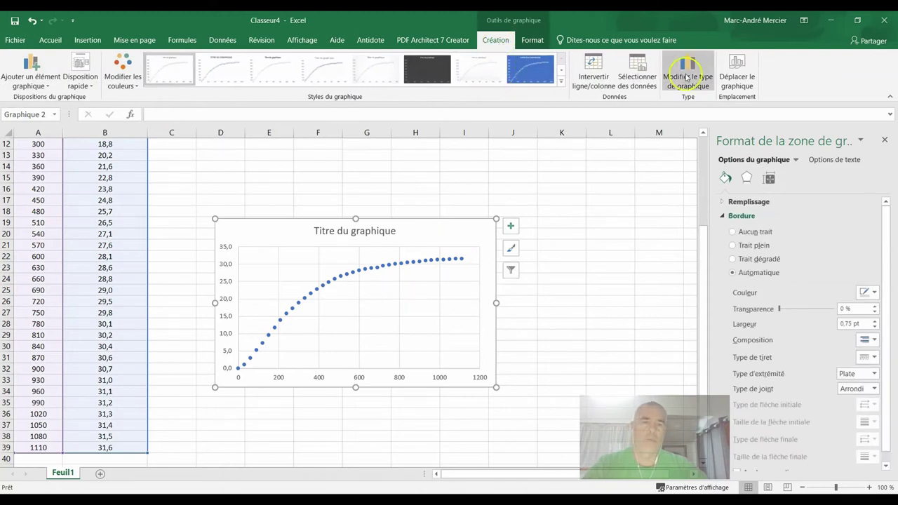
Move the chart onto its own new chart sheet, Graphique2
{"action": "left_click", "coordinate": [737, 68]}
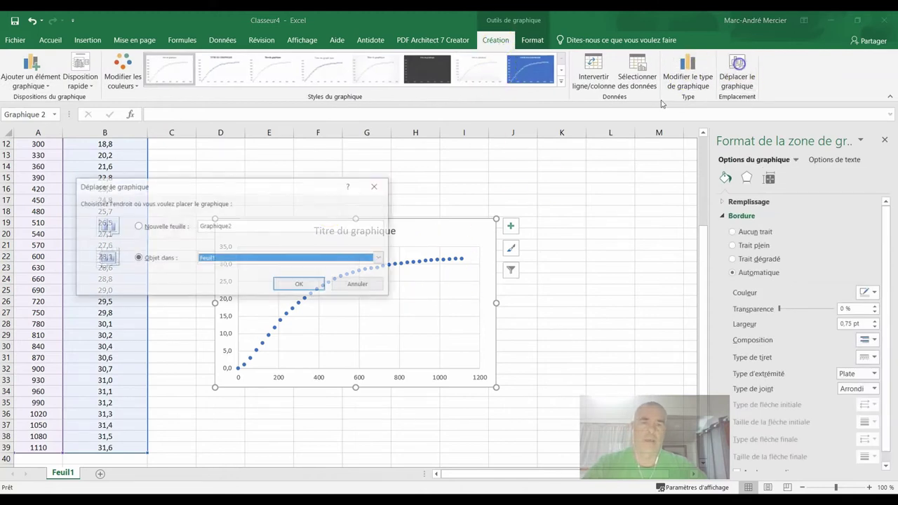
{"action": "left_click", "coordinate": [138, 227]}
{"action": "left_click", "coordinate": [311, 285]}
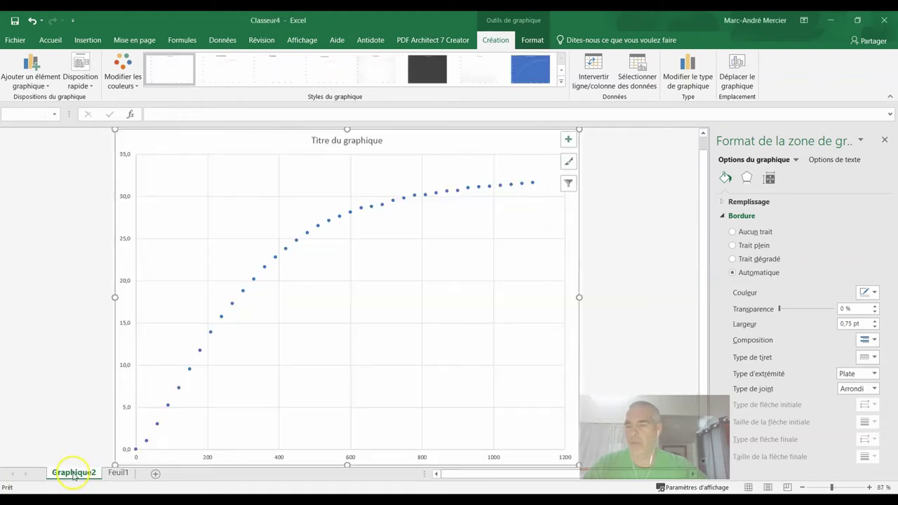
Check the Feuil1 data sheet, then return to the Graphique2 chart sheet
{"action": "left_click", "coordinate": [127, 475]}
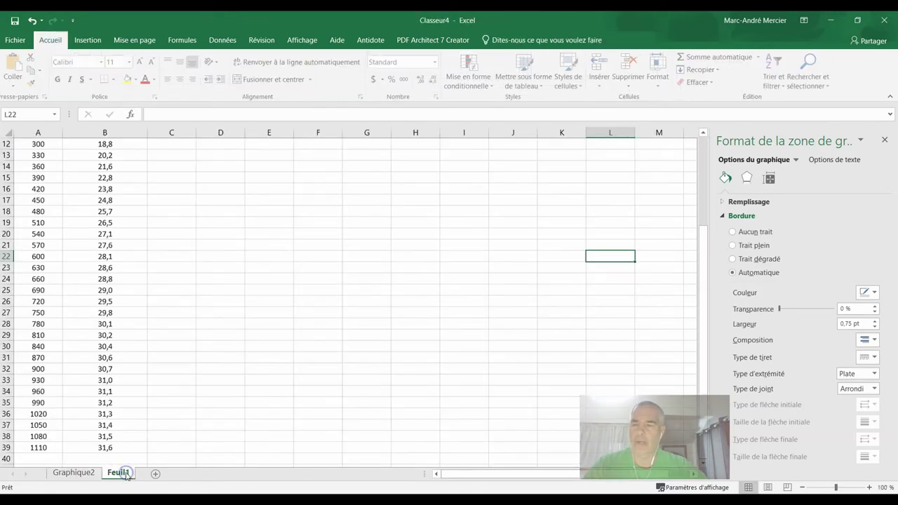
{"action": "scroll", "coordinate": [84, 352], "scroll_direction": "up", "scroll_amount": 2}
{"action": "scroll", "coordinate": [83, 352], "scroll_direction": "up", "scroll_amount": 2}
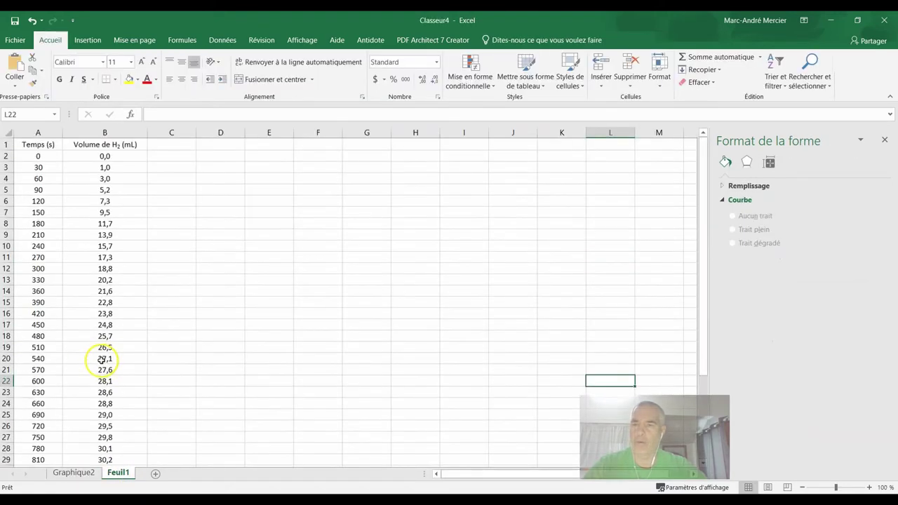
{"action": "left_click", "coordinate": [80, 476]}
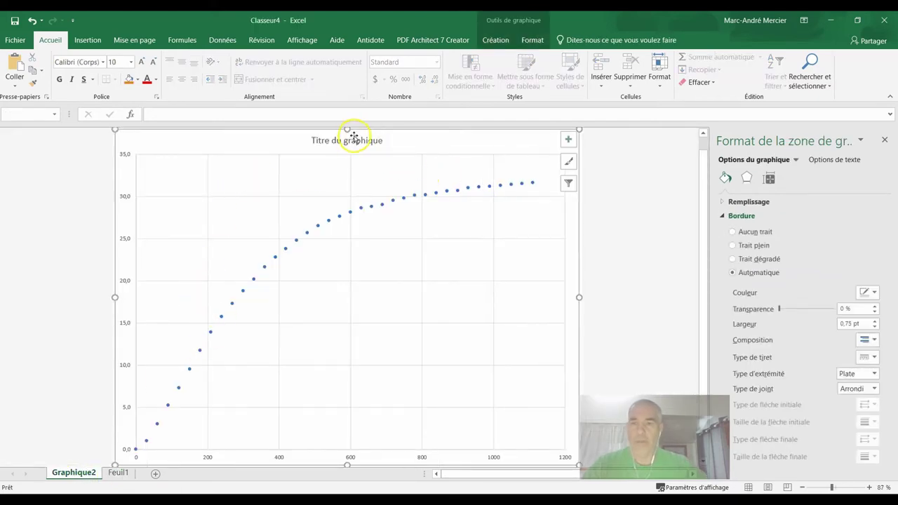
Replace the placeholder chart title with 'Volume de H2 en fonction du temps'
{"action": "left_click", "coordinate": [355, 143]}
{"action": "left_click", "coordinate": [383, 139]}
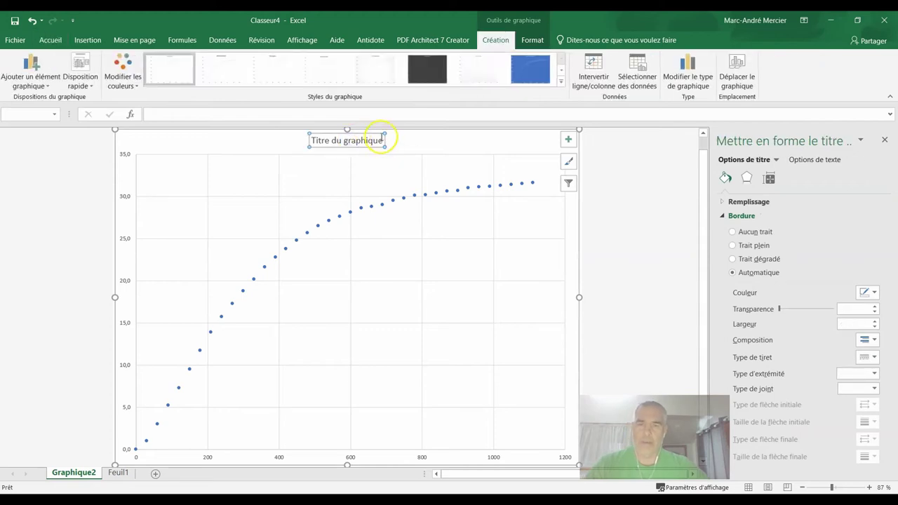
{"action": "left_click_drag", "start_coordinate": [381, 139], "coordinate": [311, 140]}
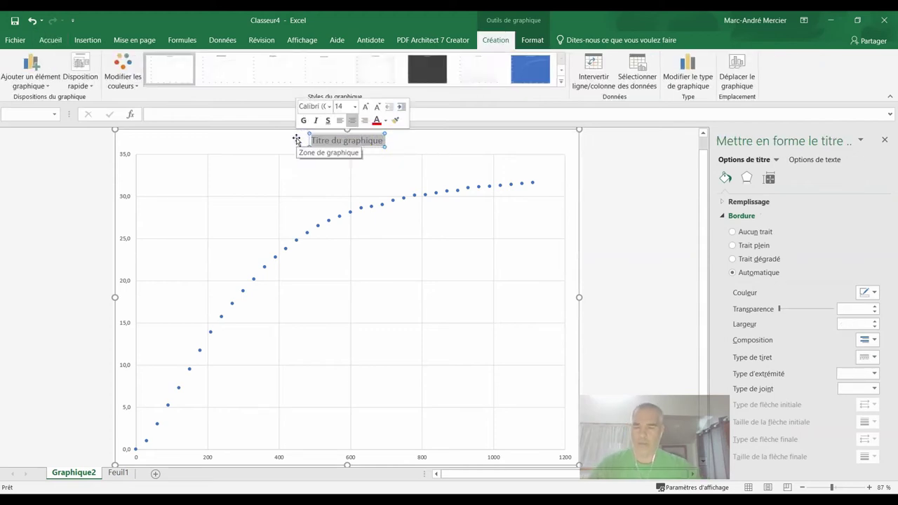
{"action": "type", "text": "Volume de H2"}
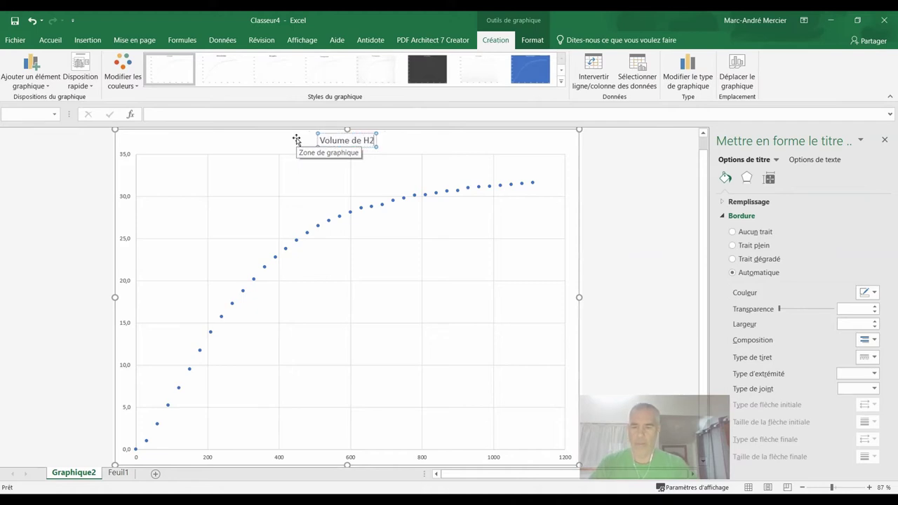
{"action": "type", "text": " en fonct"}
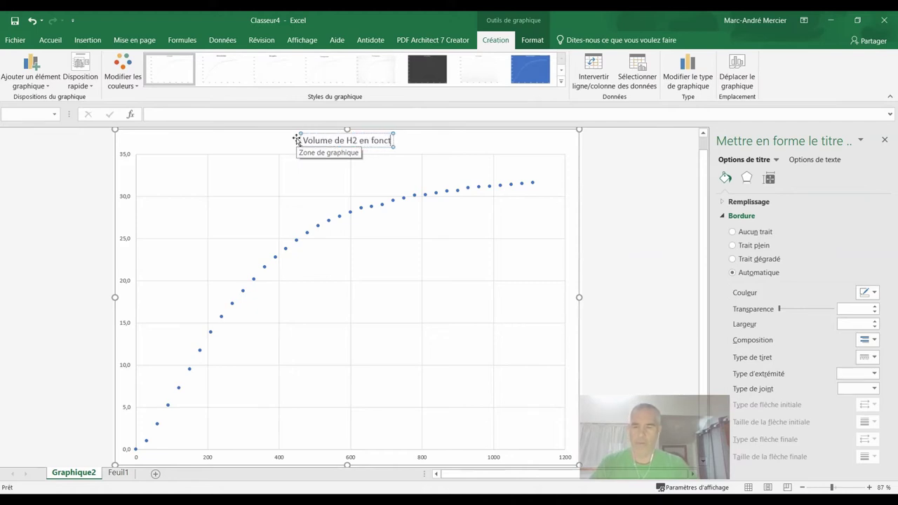
{"action": "type", "text": "ion du temps"}
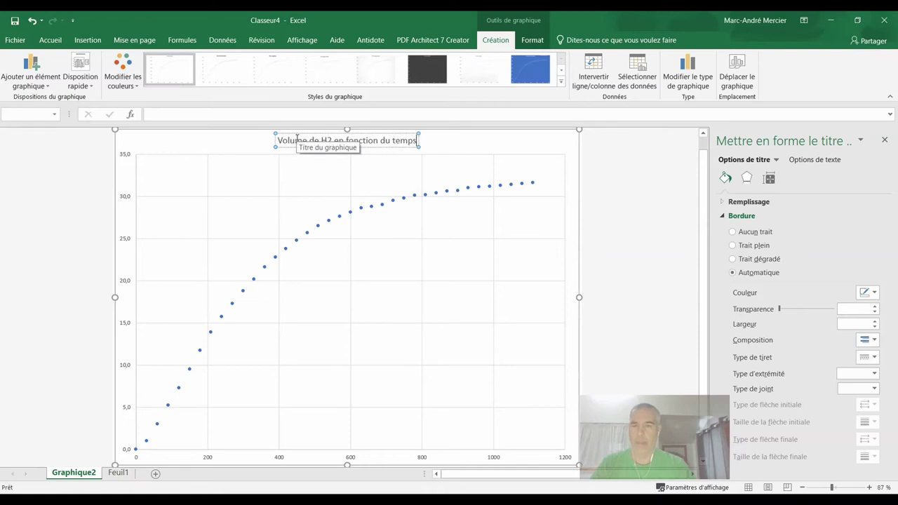
{"action": "key", "text": "Escape"}
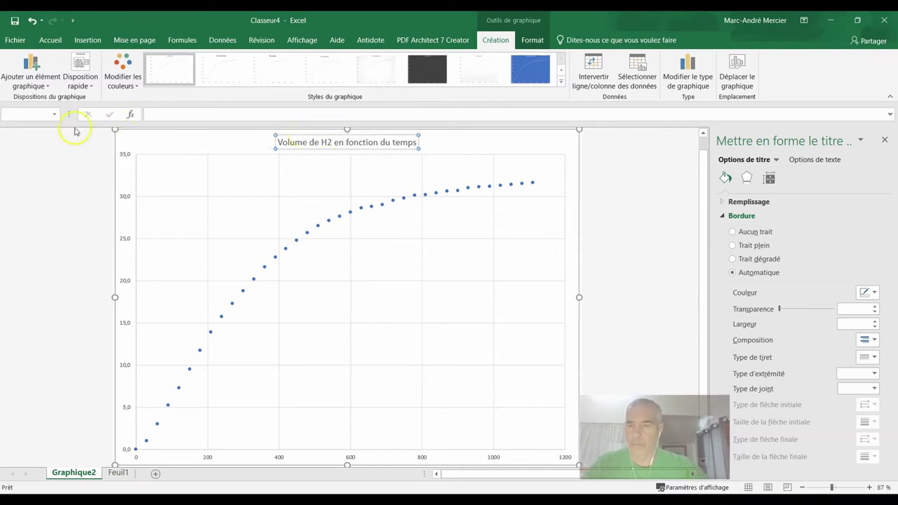
{"action": "left_click", "coordinate": [78, 157]}
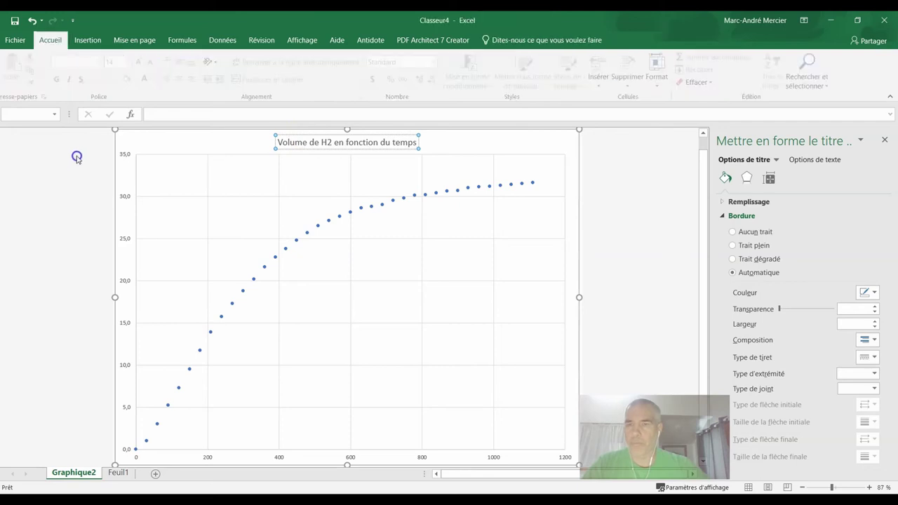
Format the '2' of H2 in the chart title as subscript using the Font dialog
{"action": "left_click", "coordinate": [329, 141]}
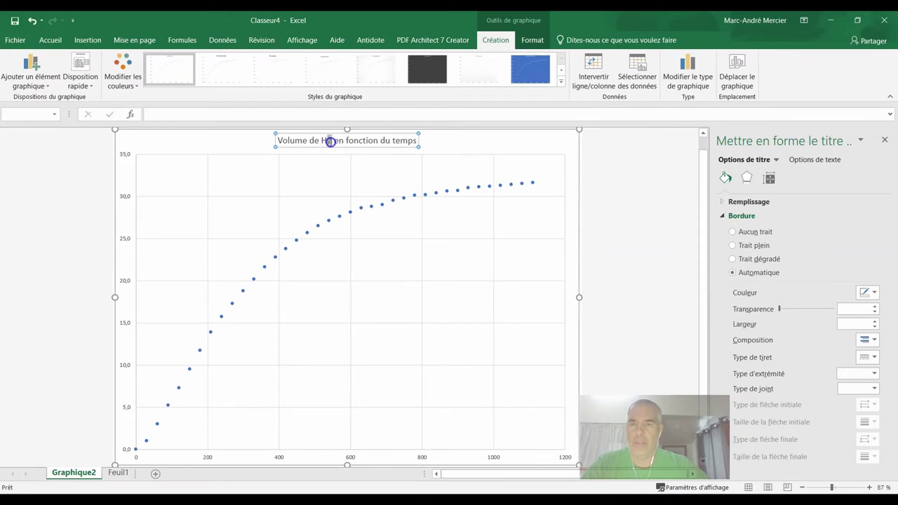
{"action": "left_click_drag", "start_coordinate": [333, 142], "coordinate": [327, 141]}
{"action": "left_click", "coordinate": [50, 40]}
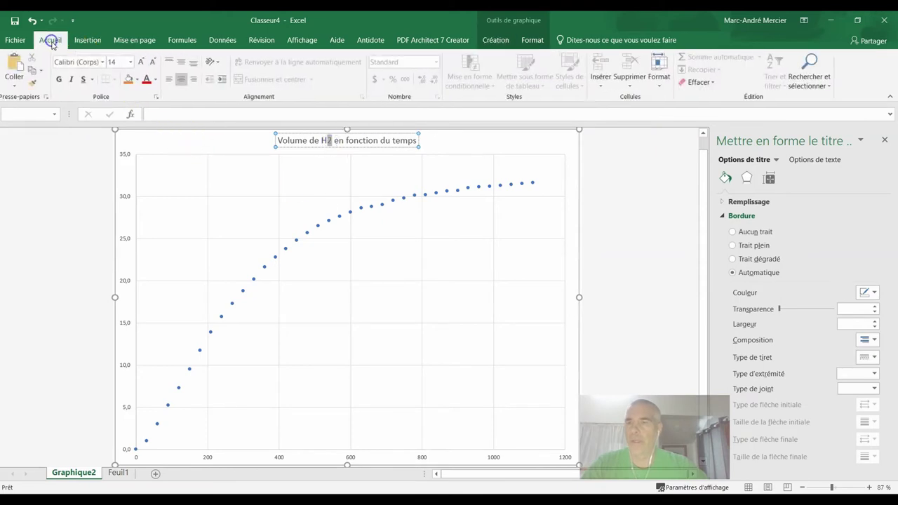
{"action": "left_click", "coordinate": [156, 96]}
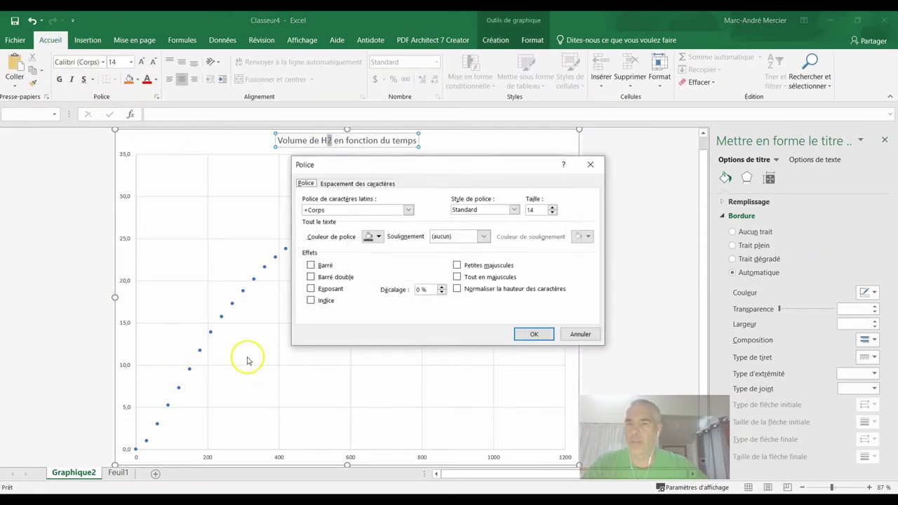
{"action": "left_click", "coordinate": [534, 335]}
{"action": "left_click", "coordinate": [614, 221]}
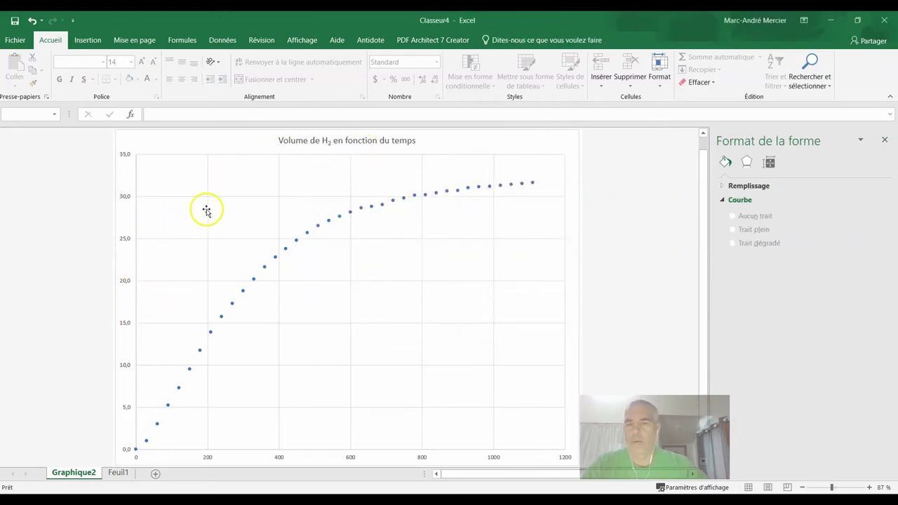
Add a primary horizontal axis title reading 'Temps (s)'
{"action": "left_click", "coordinate": [442, 270]}
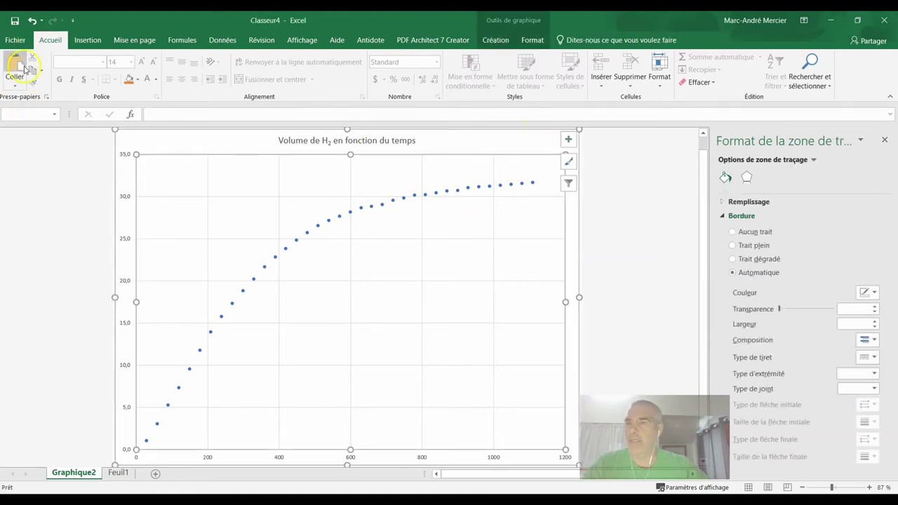
{"action": "left_click", "coordinate": [496, 40]}
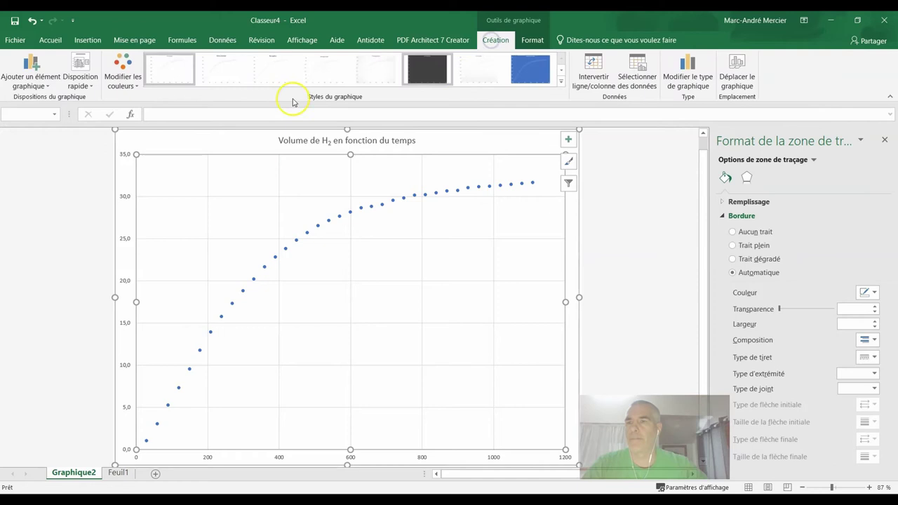
{"action": "left_click", "coordinate": [31, 69]}
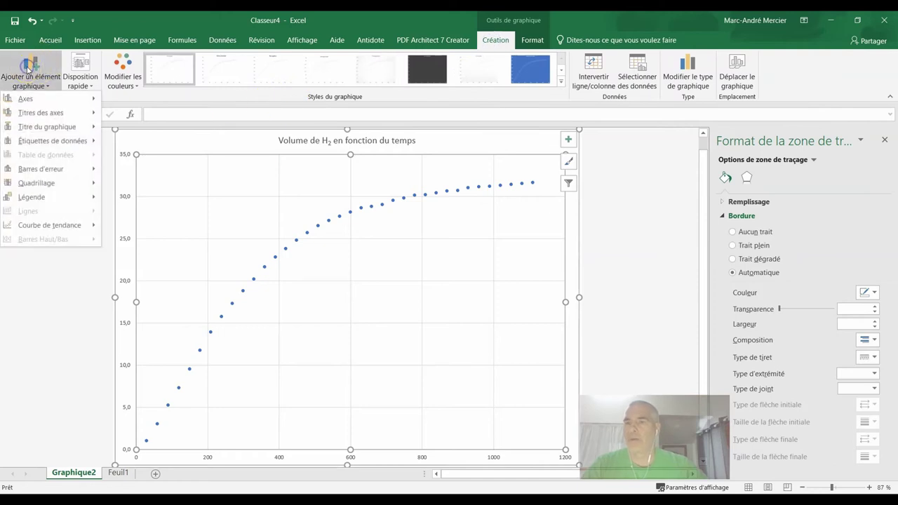
{"action": "mouse_move", "coordinate": [41, 112]}
{"action": "left_click", "coordinate": [150, 115]}
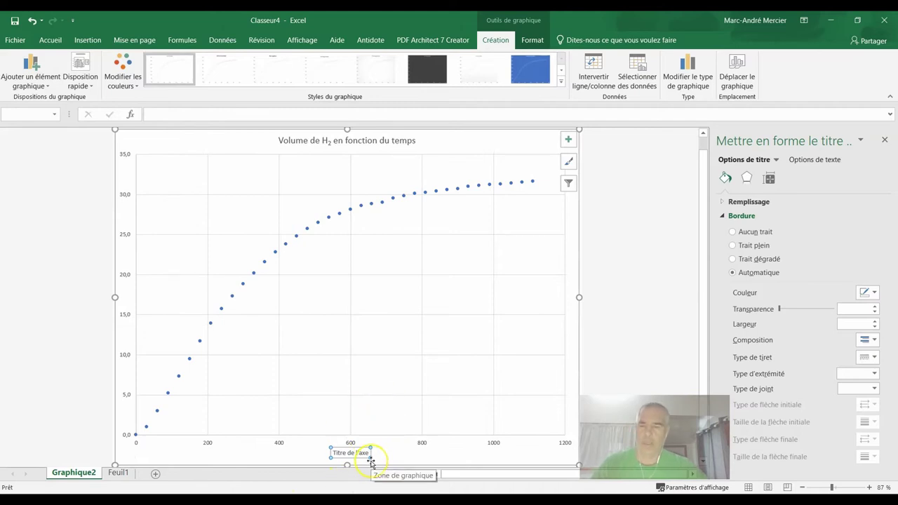
{"action": "type", "text": "Temps (s"}
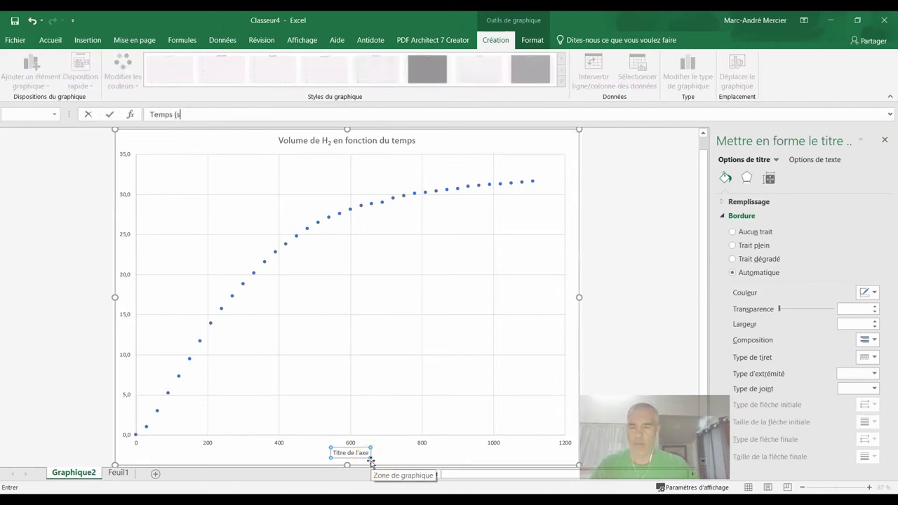
{"action": "key", "text": "Return"}
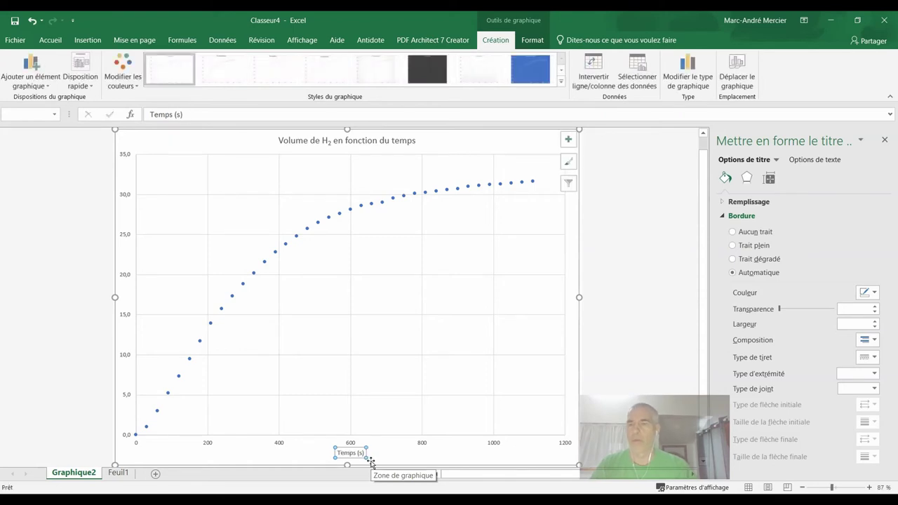
{"action": "left_click", "coordinate": [39, 67]}
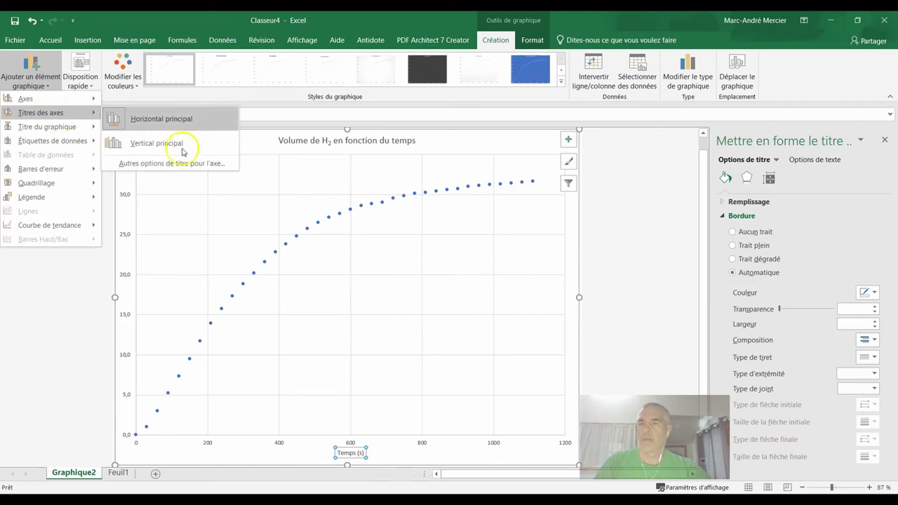
Add a primary vertical axis title reading 'Volume de H2 (mL)'
{"action": "left_click", "coordinate": [180, 149]}
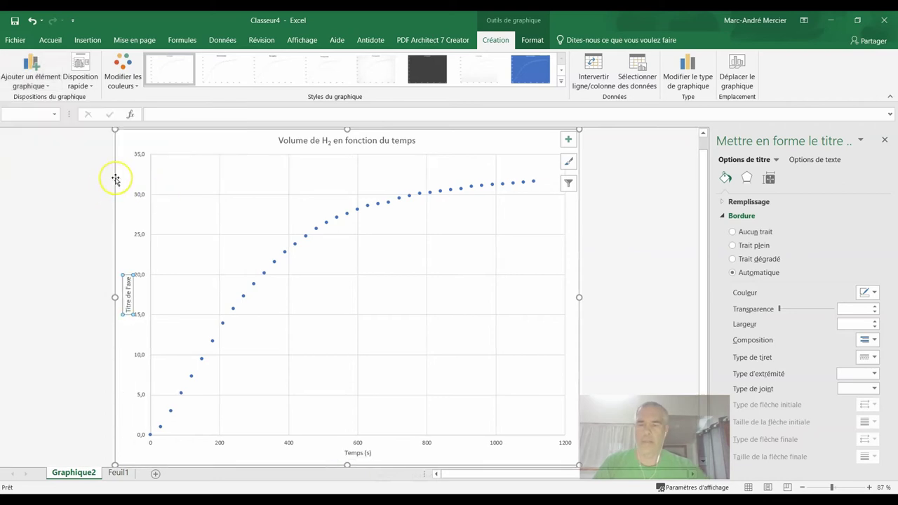
{"action": "type", "text": "Volume de H2 (mL"}
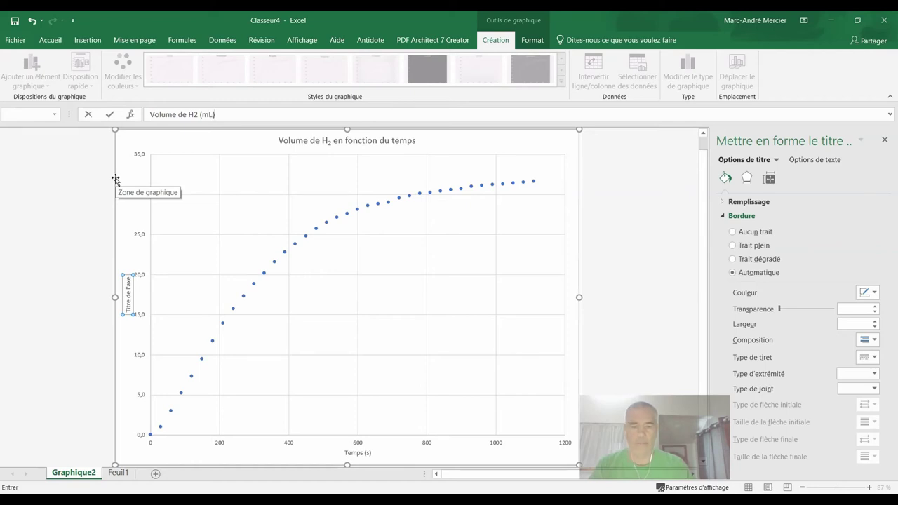
{"action": "key", "text": "Return"}
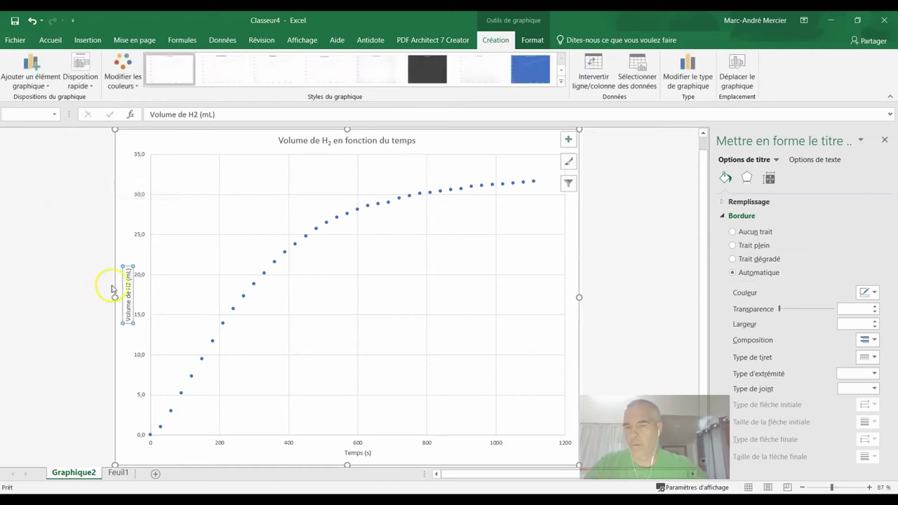
Make the '2' of H2 in the vertical axis title a subscript
{"action": "double_click", "coordinate": [128, 285]}
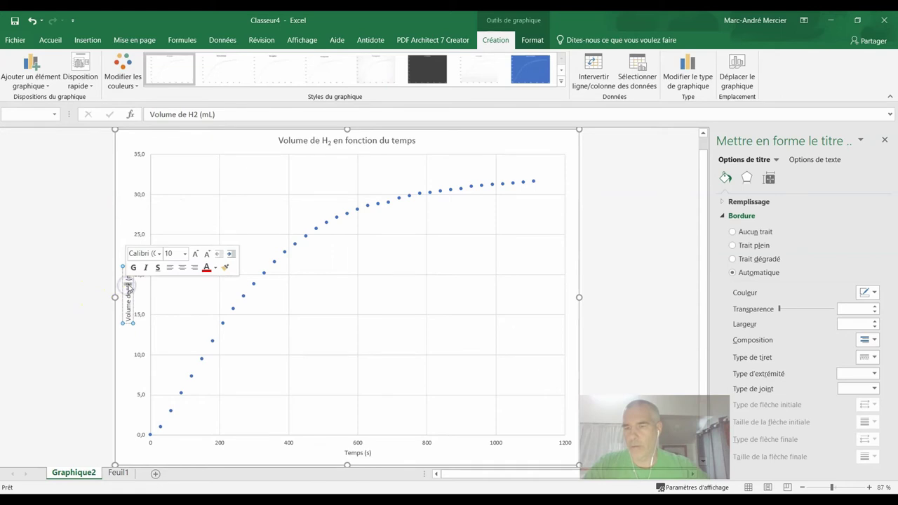
{"action": "left_click", "coordinate": [51, 40]}
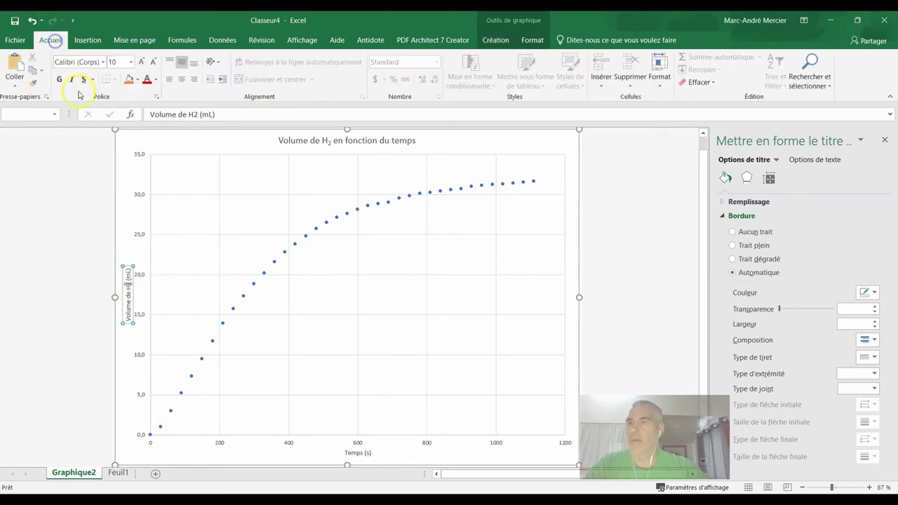
{"action": "left_click", "coordinate": [155, 96]}
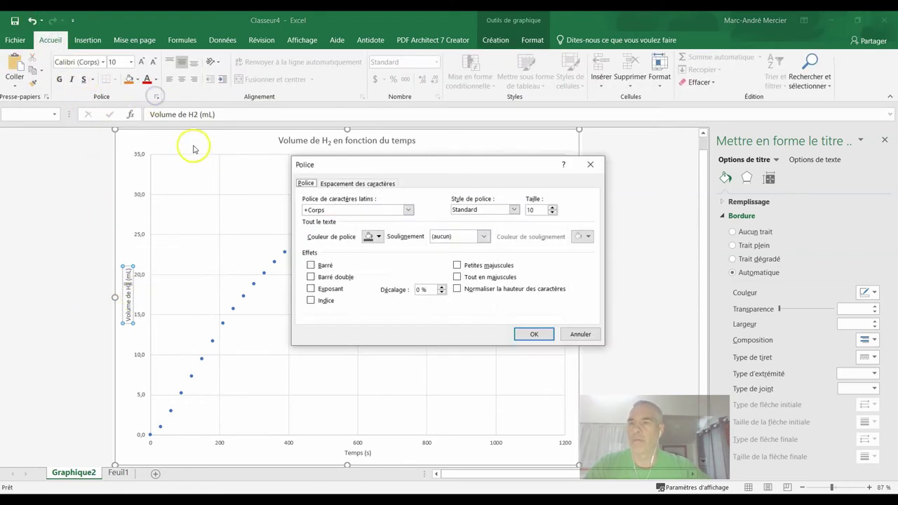
{"action": "left_click", "coordinate": [539, 346]}
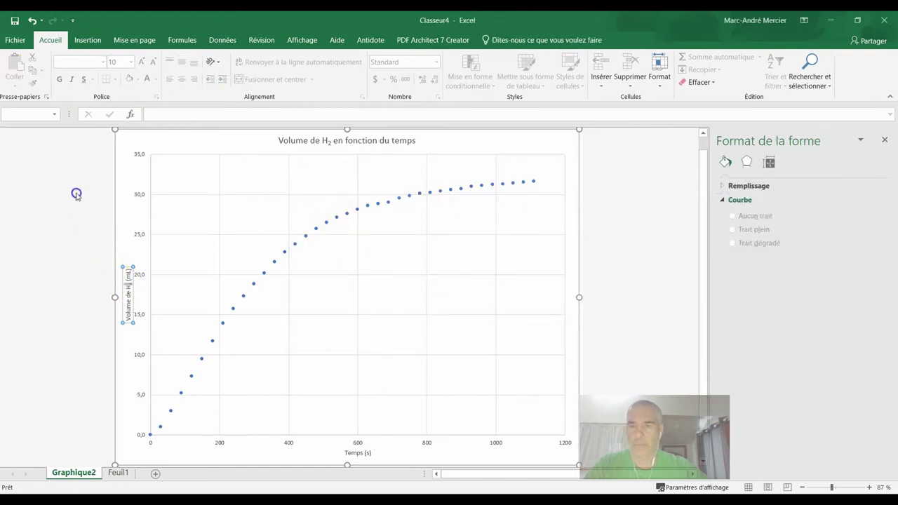
{"action": "left_click", "coordinate": [126, 147]}
{"action": "left_click", "coordinate": [495, 40]}
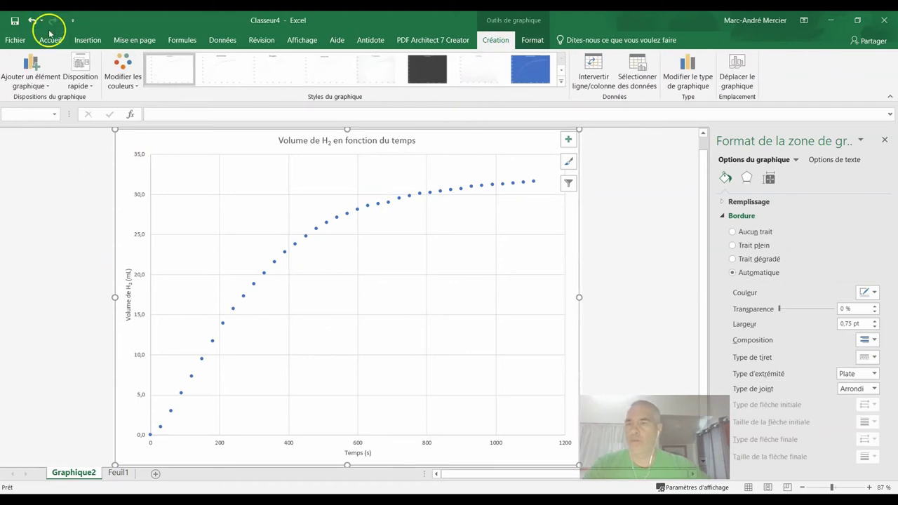
Add primary minor horizontal and primary minor vertical gridlines to the chart
{"action": "left_click", "coordinate": [31, 70]}
{"action": "mouse_move", "coordinate": [36, 183]}
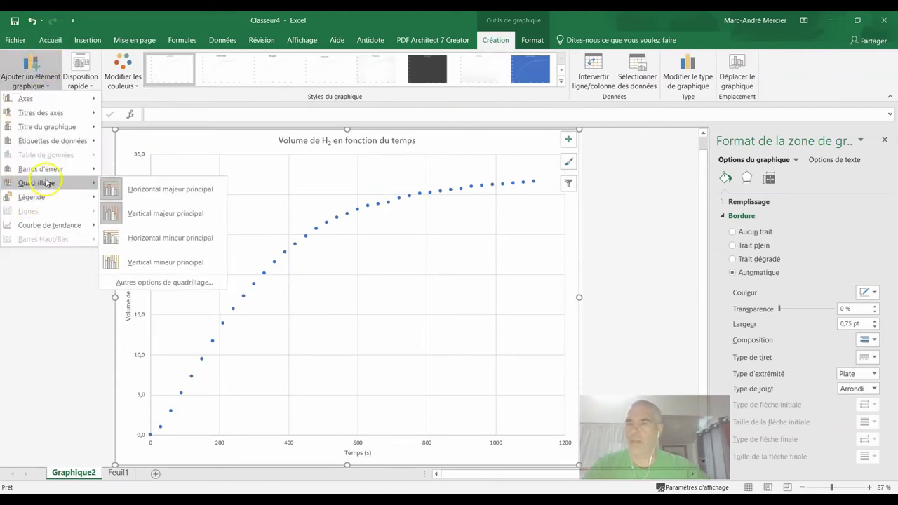
{"action": "left_click", "coordinate": [177, 237]}
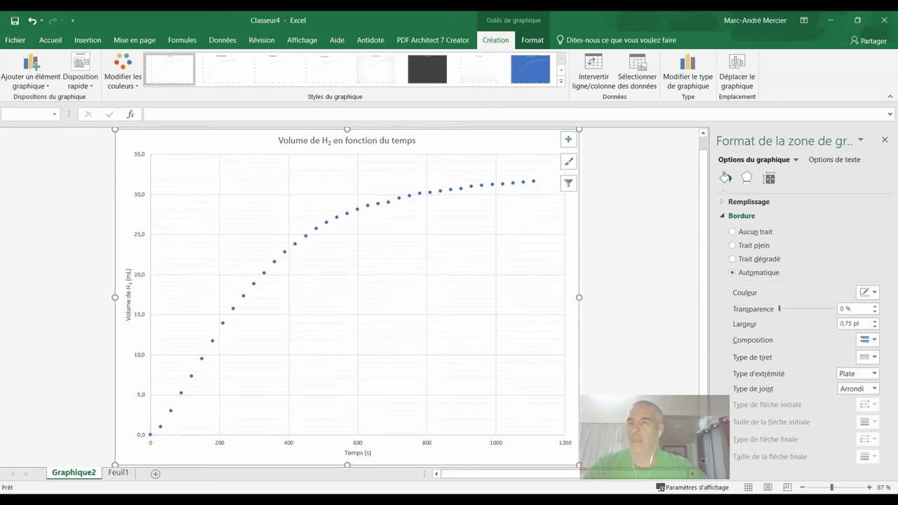
{"action": "left_click", "coordinate": [31, 70]}
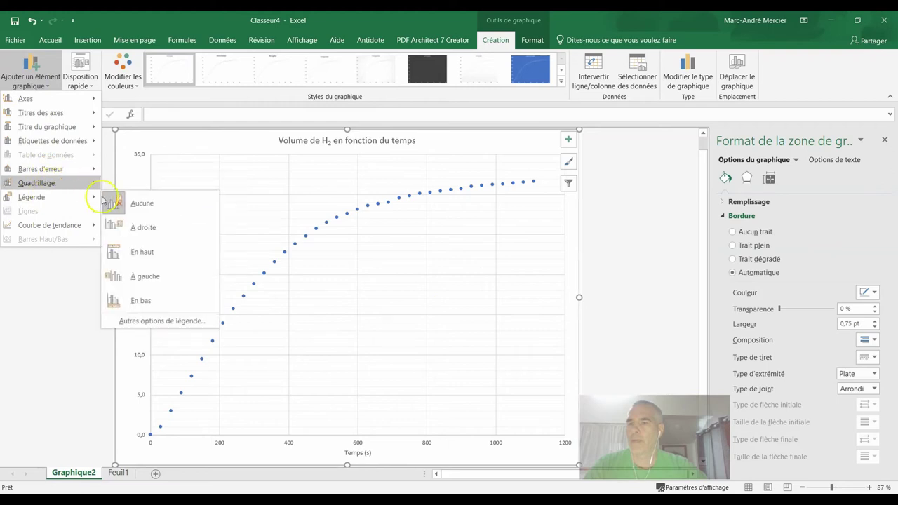
{"action": "mouse_move", "coordinate": [36, 183]}
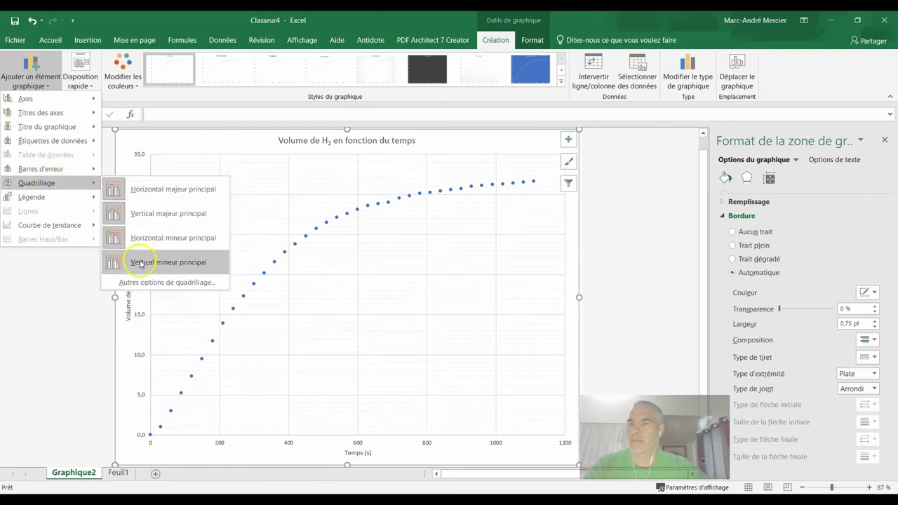
{"action": "left_click", "coordinate": [140, 263]}
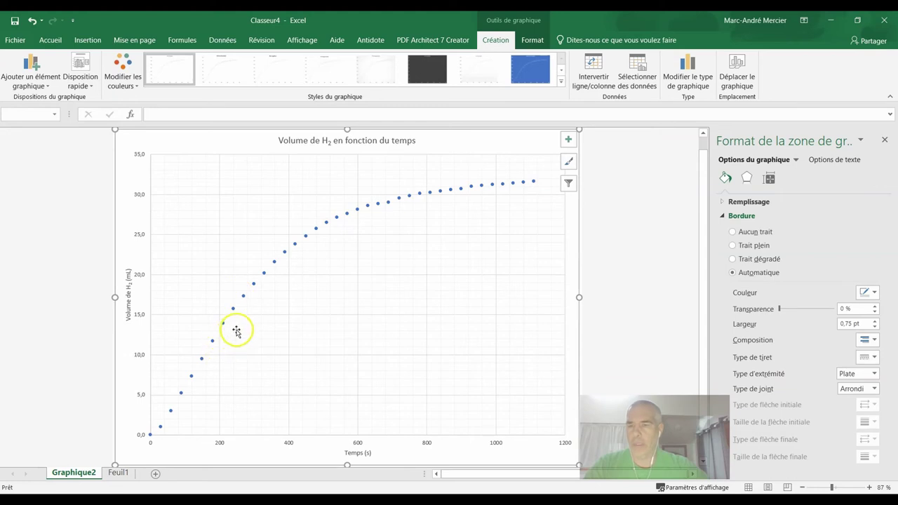
Add a degree-3 polynomial trendline with intercept 0, showing its equation above the curve's upper right
{"action": "right_click", "coordinate": [306, 237]}
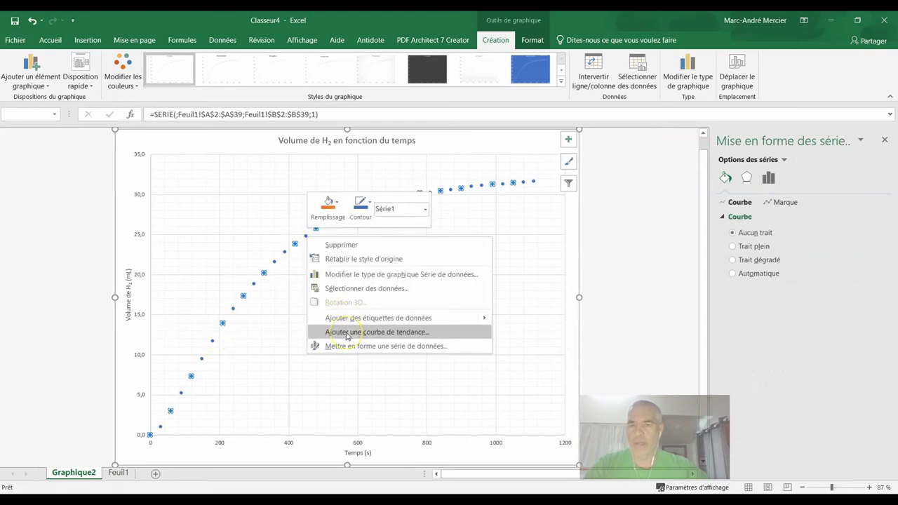
{"action": "left_click", "coordinate": [346, 335]}
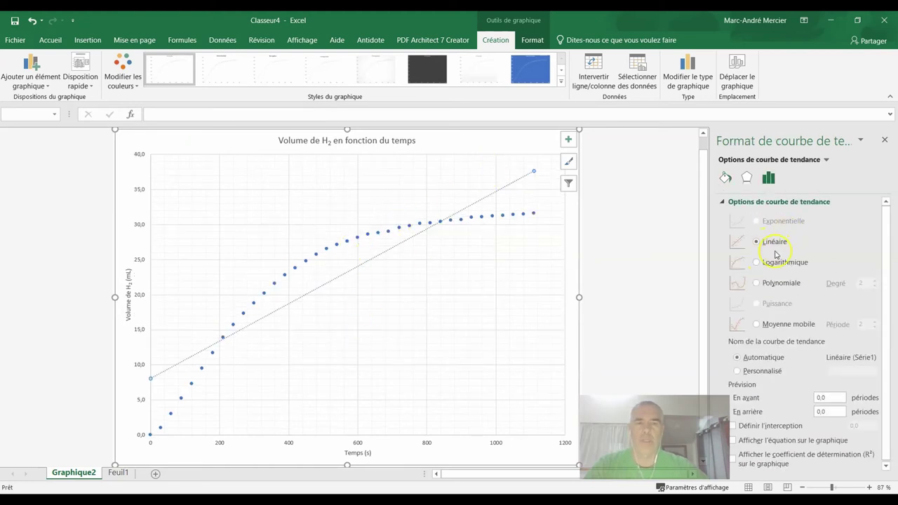
{"action": "left_click", "coordinate": [758, 284]}
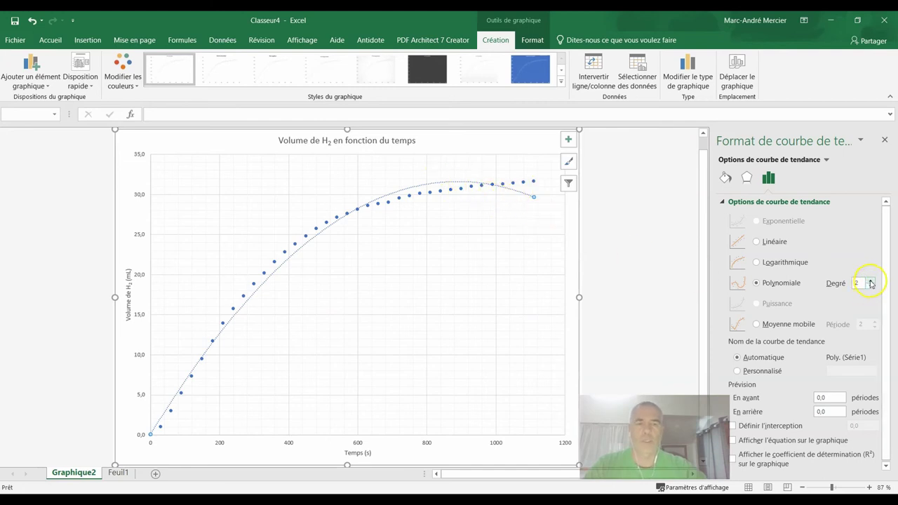
{"action": "left_click", "coordinate": [871, 280]}
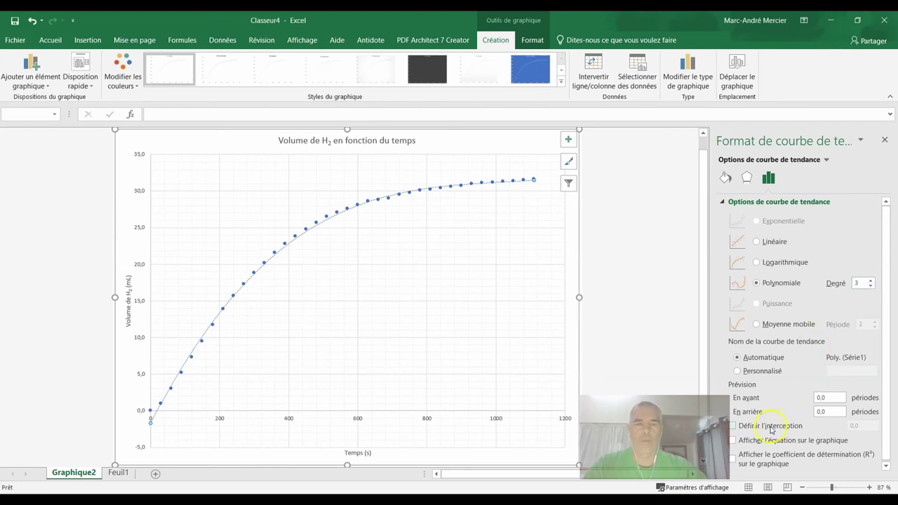
{"action": "left_click", "coordinate": [733, 425]}
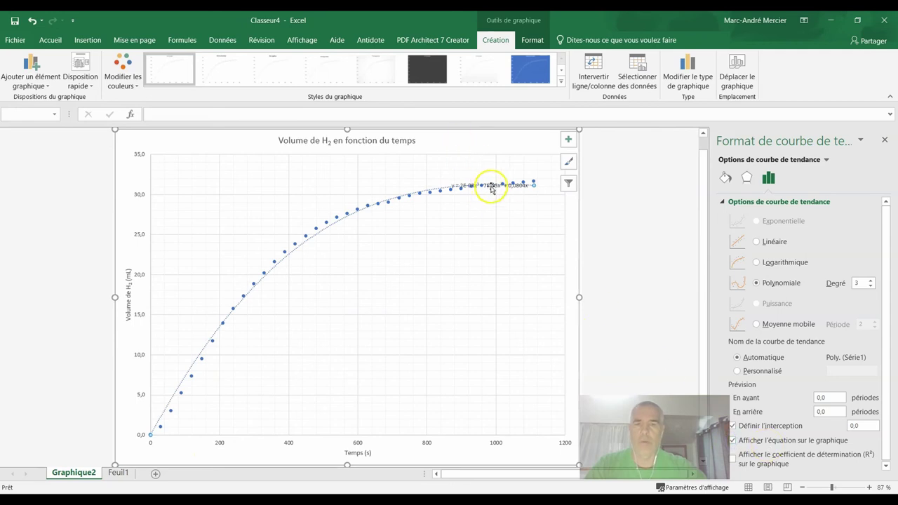
{"action": "left_click_drag", "start_coordinate": [486, 184], "coordinate": [457, 172]}
{"action": "left_click_drag", "start_coordinate": [455, 167], "coordinate": [455, 167]}
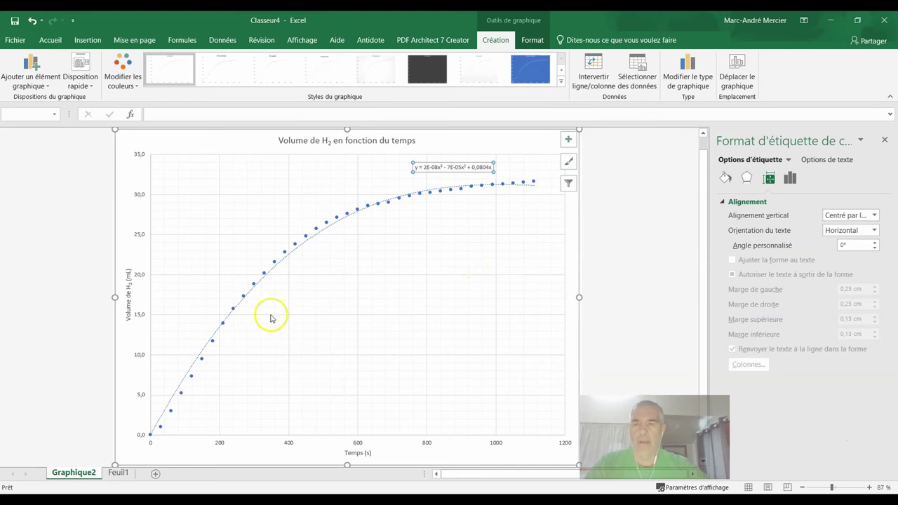
Change the trendline from dotted to a solid line 1 pt wide
{"action": "left_click", "coordinate": [306, 243]}
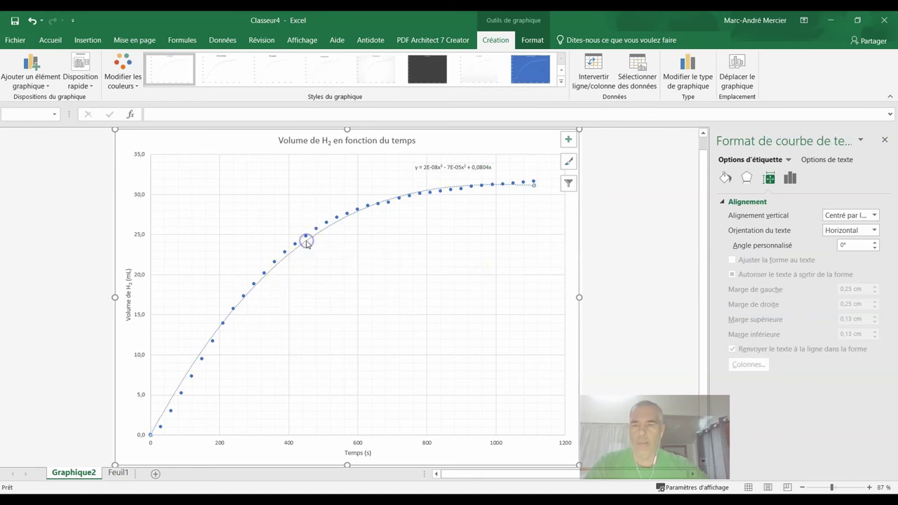
{"action": "left_click", "coordinate": [747, 176]}
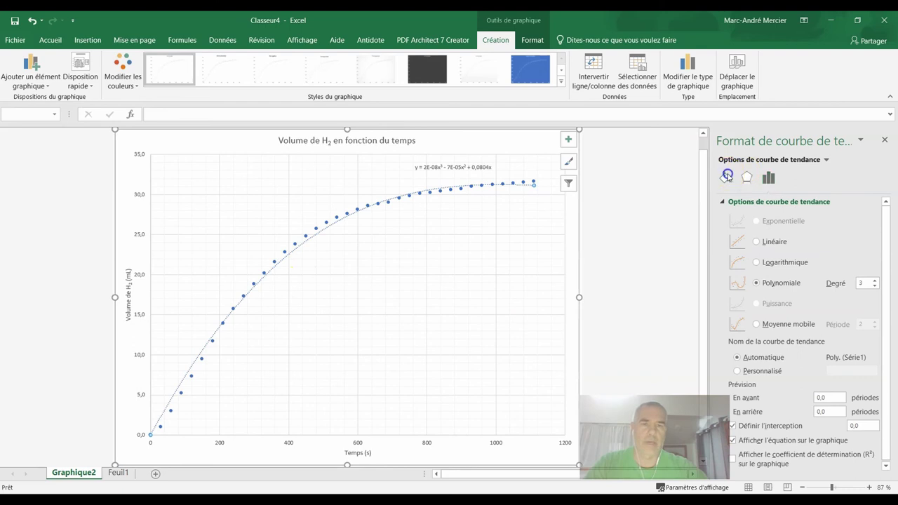
{"action": "left_click", "coordinate": [728, 177]}
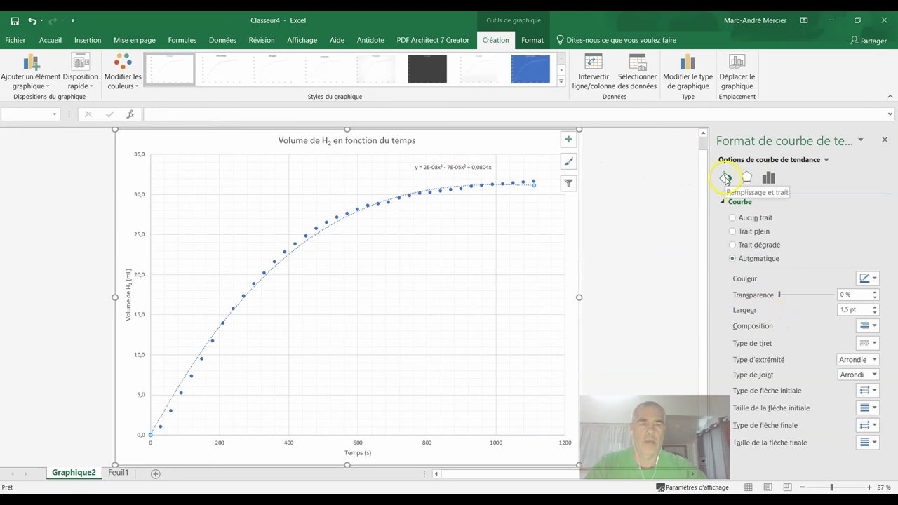
{"action": "left_click", "coordinate": [869, 342]}
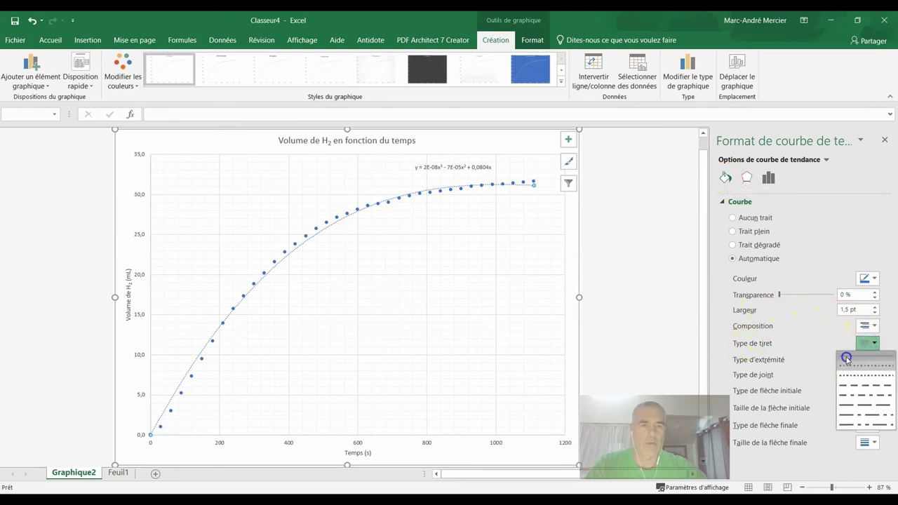
{"action": "left_click", "coordinate": [863, 355]}
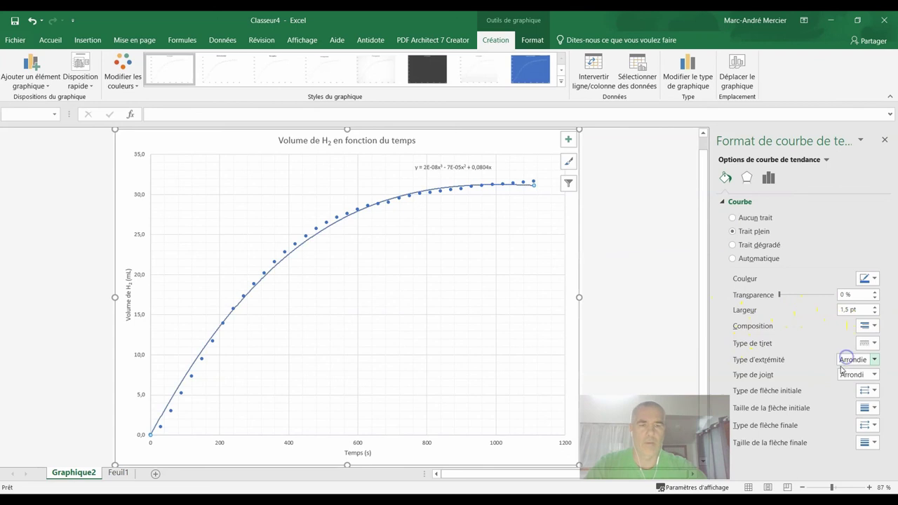
{"action": "left_click", "coordinate": [875, 313]}
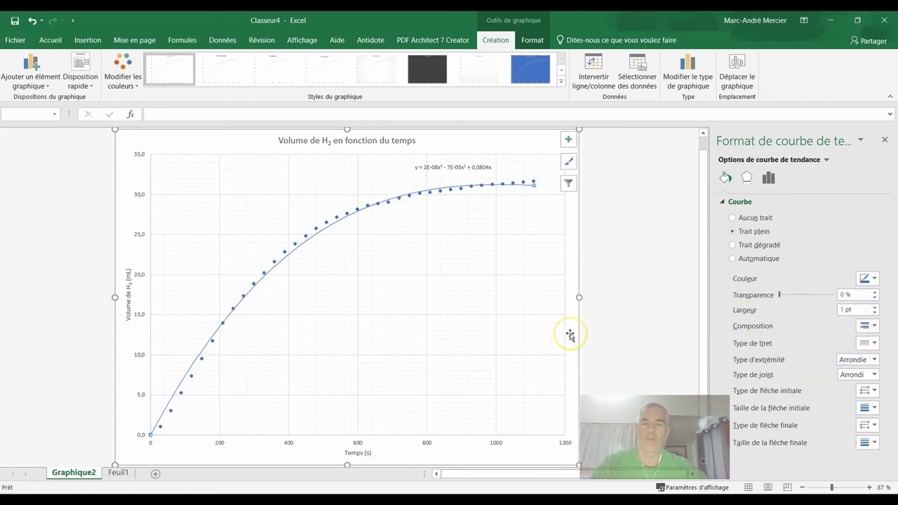
Select the whole finished chart and copy it to the clipboard
{"action": "left_click", "coordinate": [623, 270]}
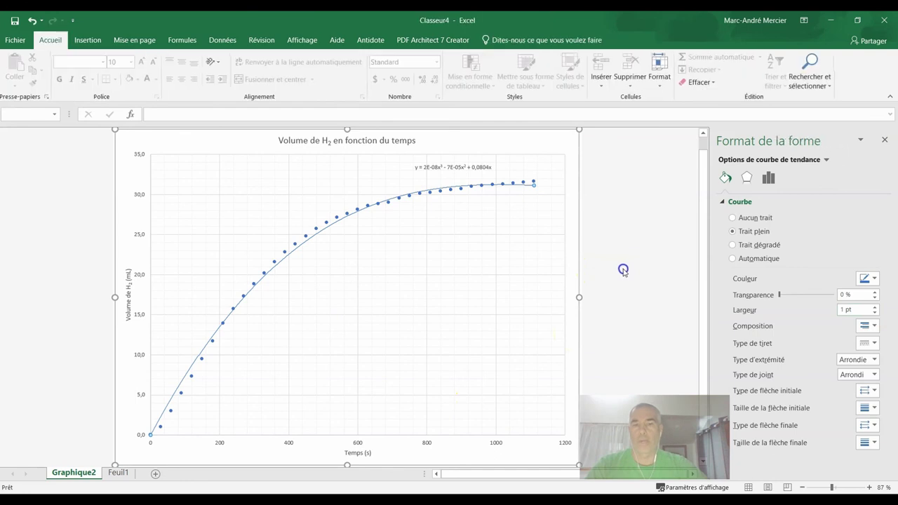
{"action": "left_click", "coordinate": [127, 182]}
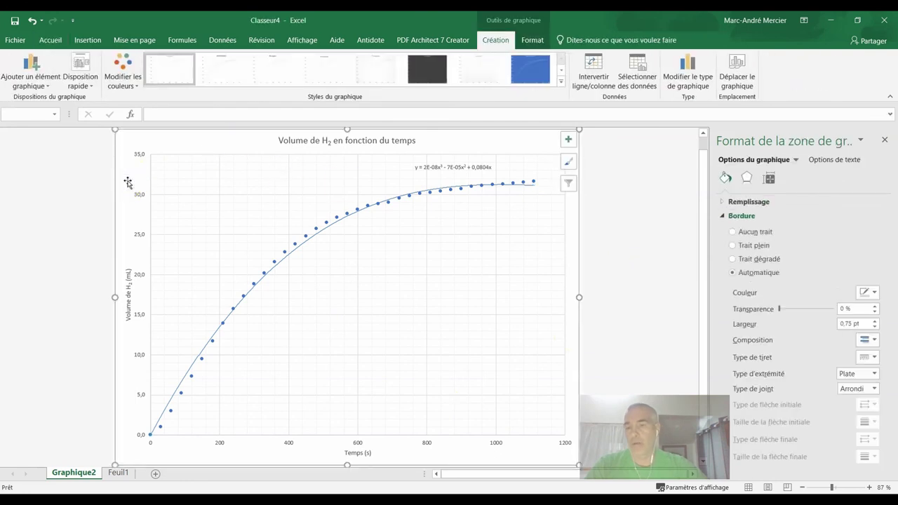
{"action": "right_click", "coordinate": [127, 183]}
{"action": "left_click", "coordinate": [158, 203]}
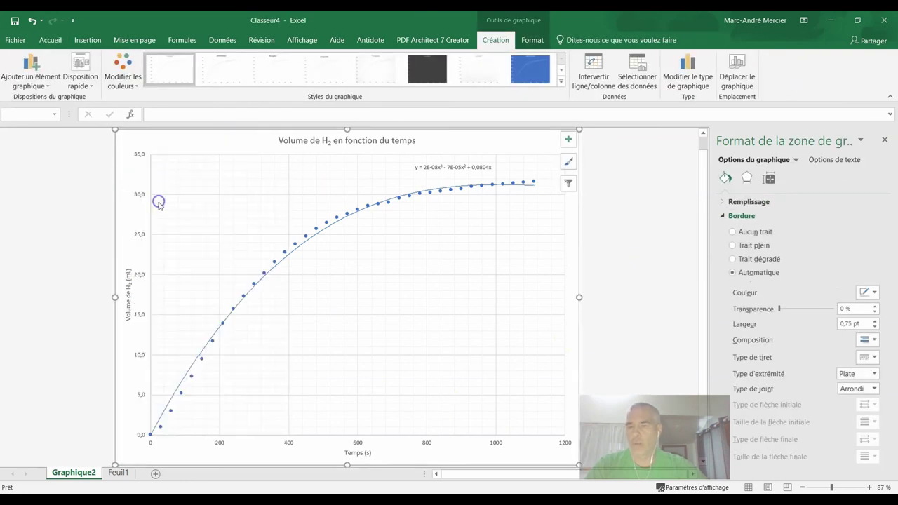